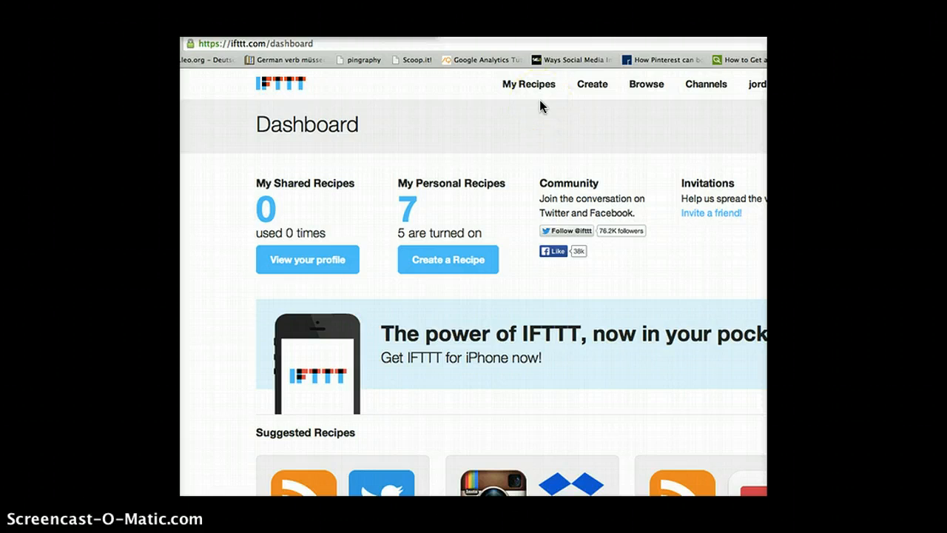
# Start creating a new recipe and choose Feed as its trigger channel
pyautogui.click(583, 91)
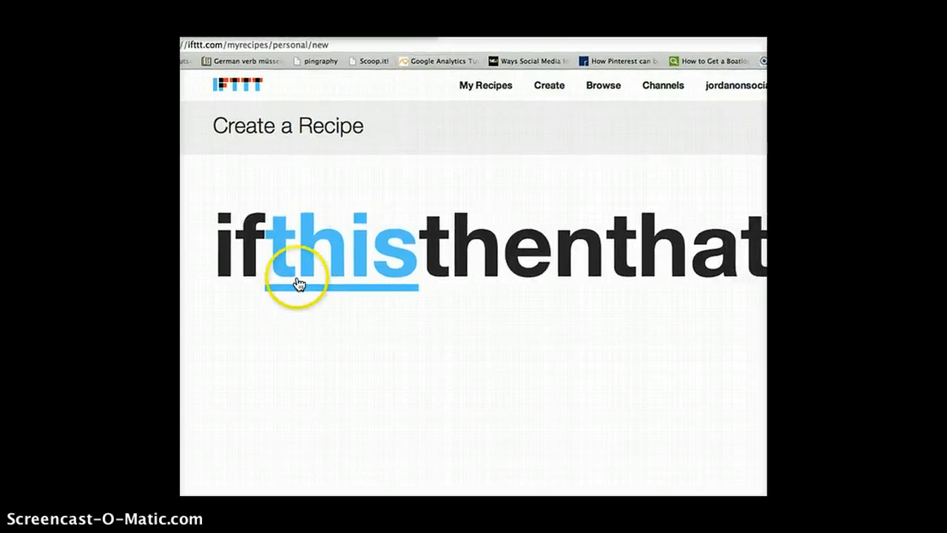
pyautogui.click(298, 283)
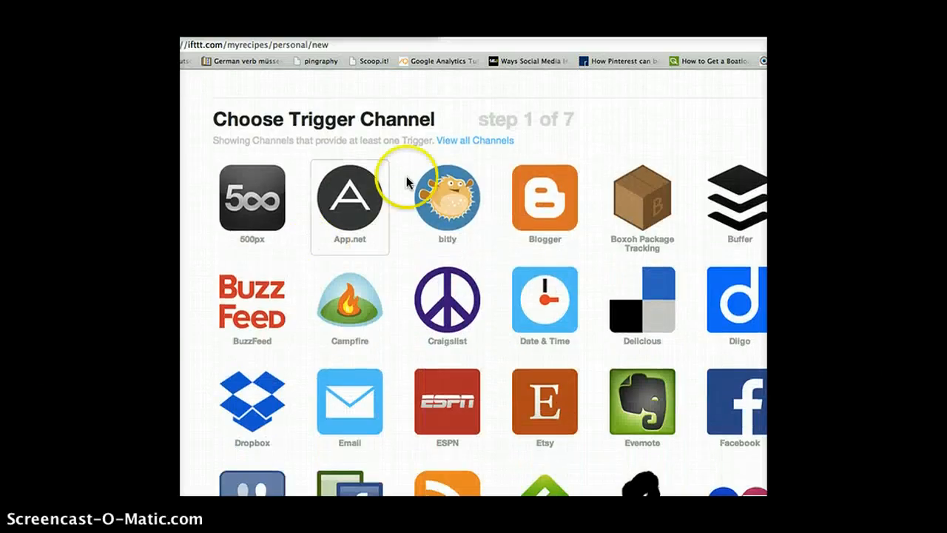
pyautogui.scroll(-5, 443, 192)
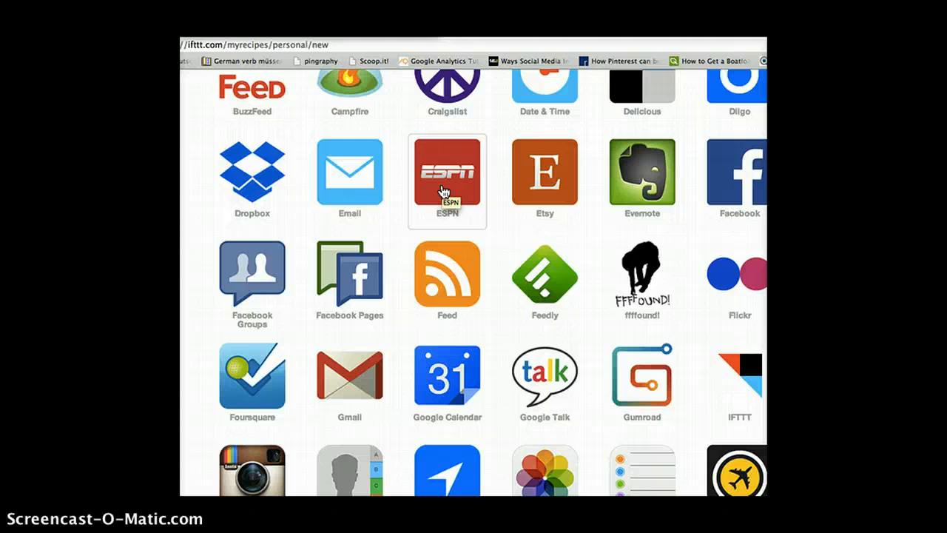
pyautogui.click(435, 273)
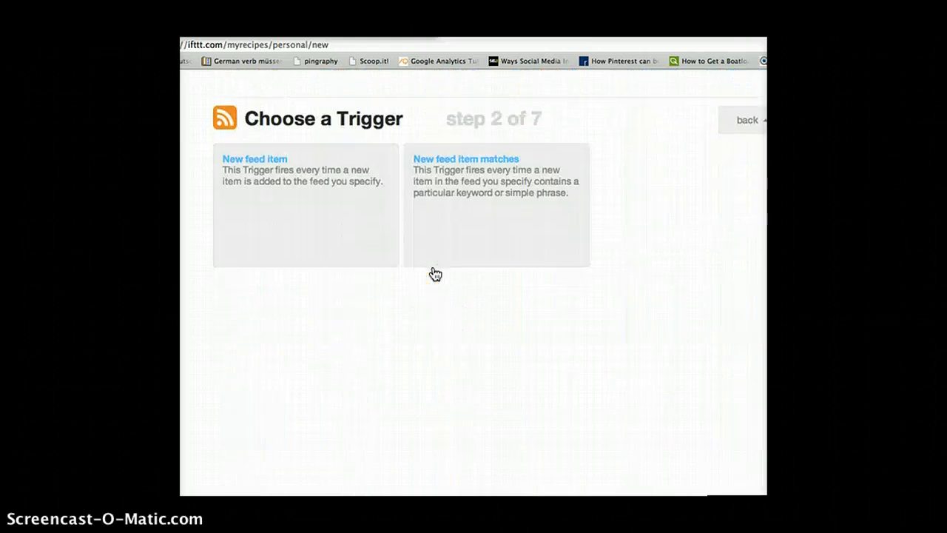
# Select New feed item as the trigger that fires whenever an item is added to the feed
pyautogui.click(327, 176)
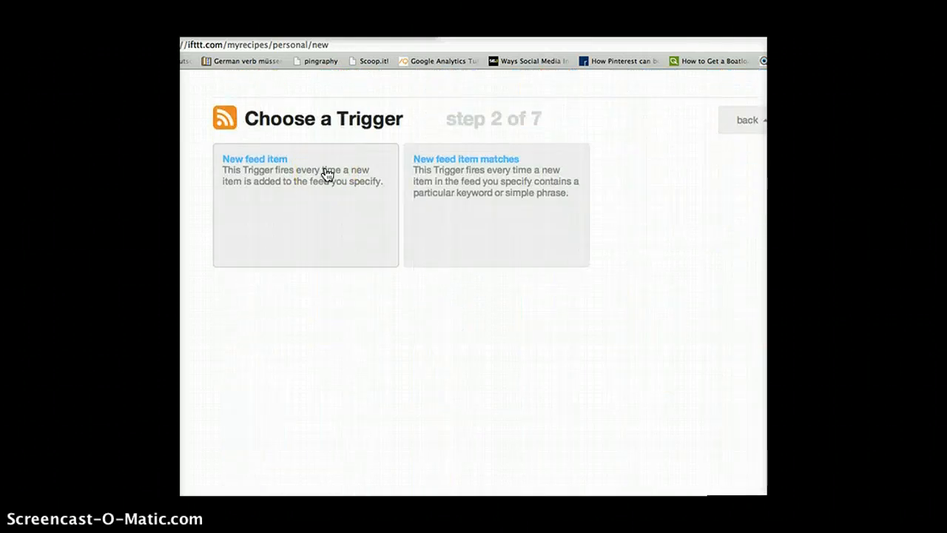
pyautogui.click(283, 168)
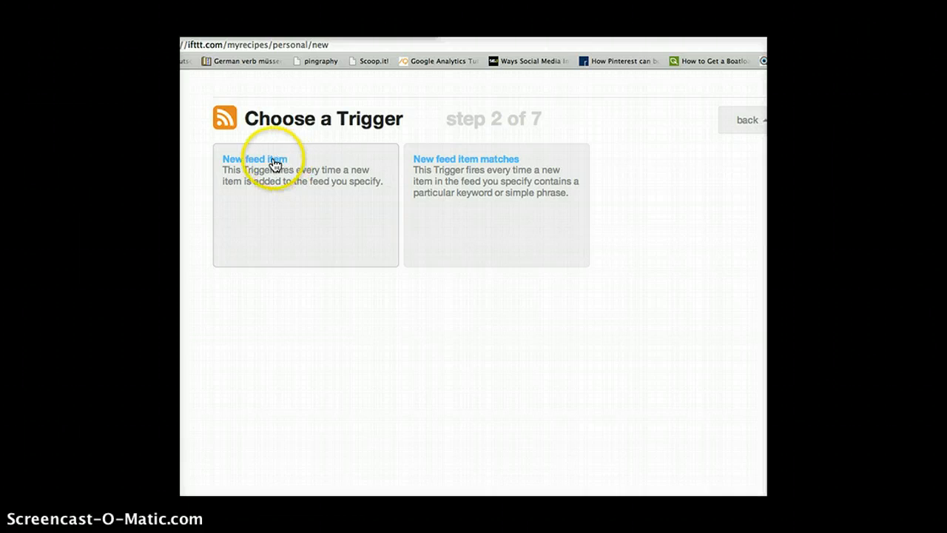
pyautogui.click(258, 225)
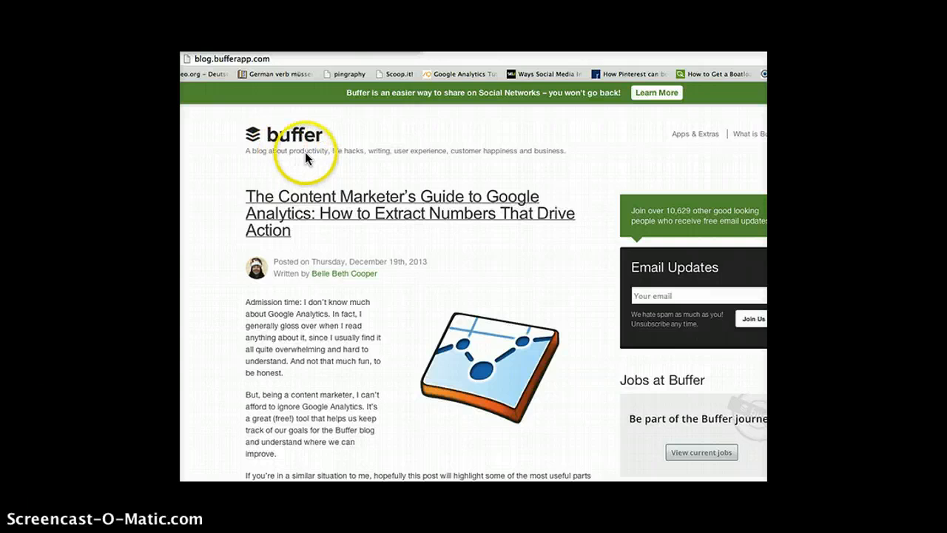
# Open the page source of the Buffer blog's home page at blog.bufferapp.com
pyautogui.rightClick(506, 132)
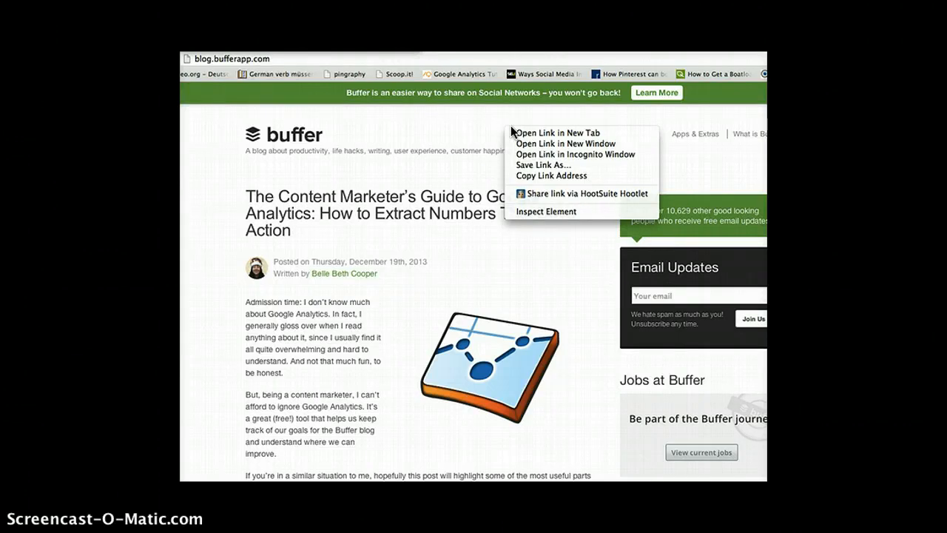
pyautogui.click(273, 119)
pyautogui.rightClick(362, 126)
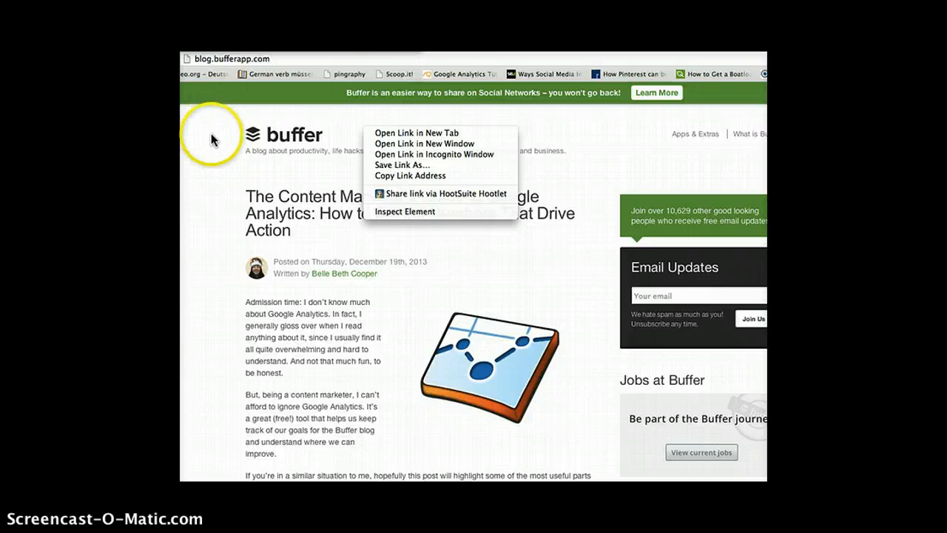
pyautogui.rightClick(222, 166)
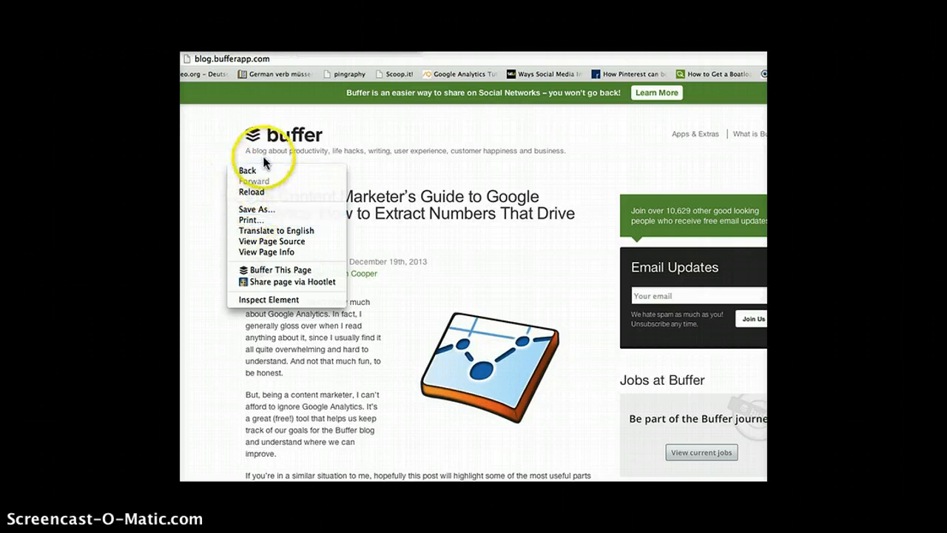
pyautogui.click(266, 241)
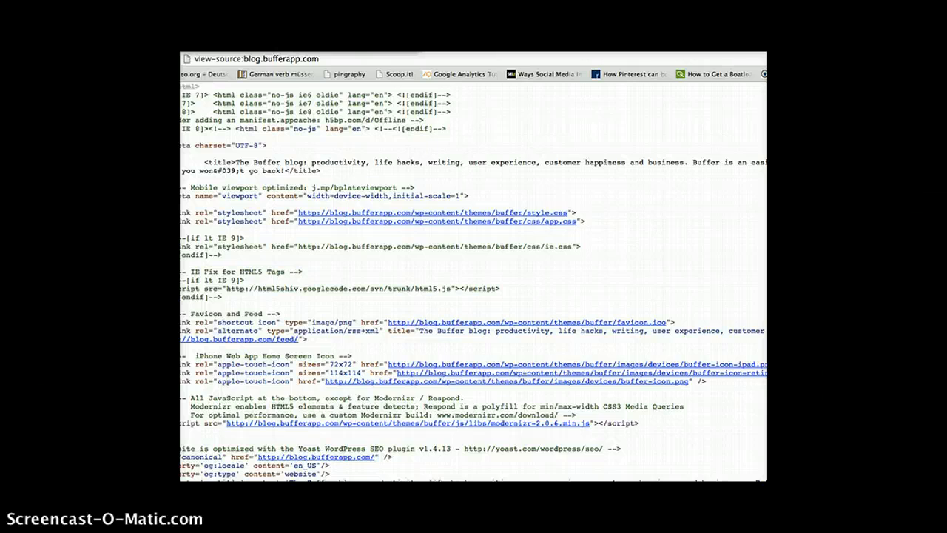
pyautogui.click(179, 4)
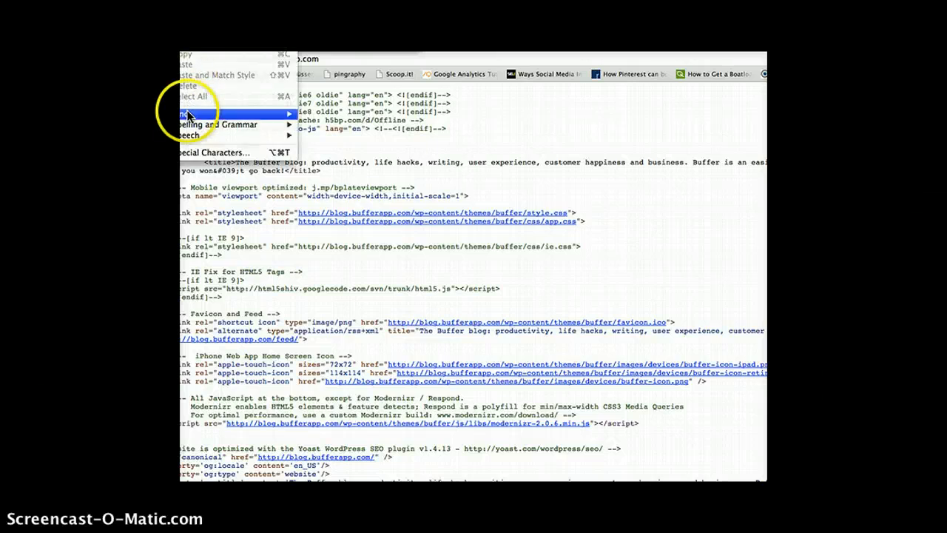
pyautogui.moveTo(188, 116)
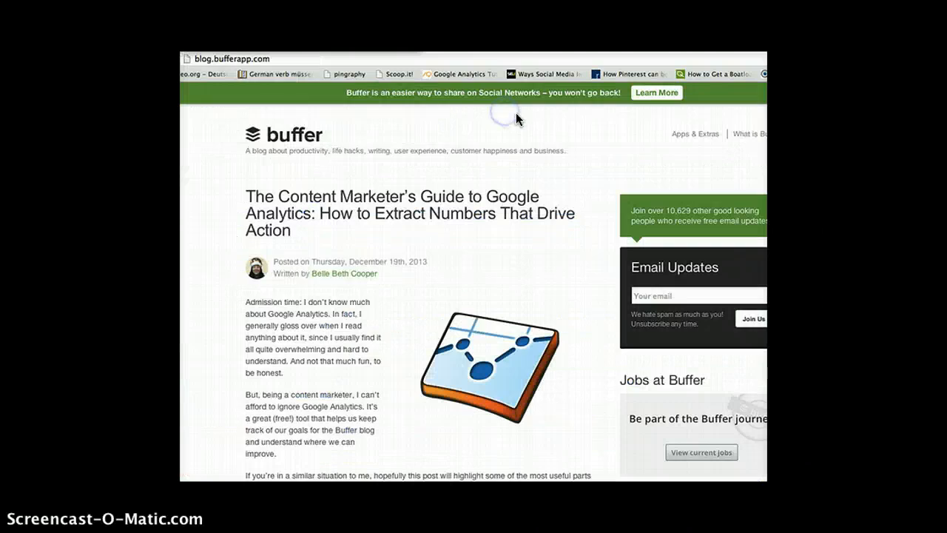
pyautogui.rightClick(384, 116)
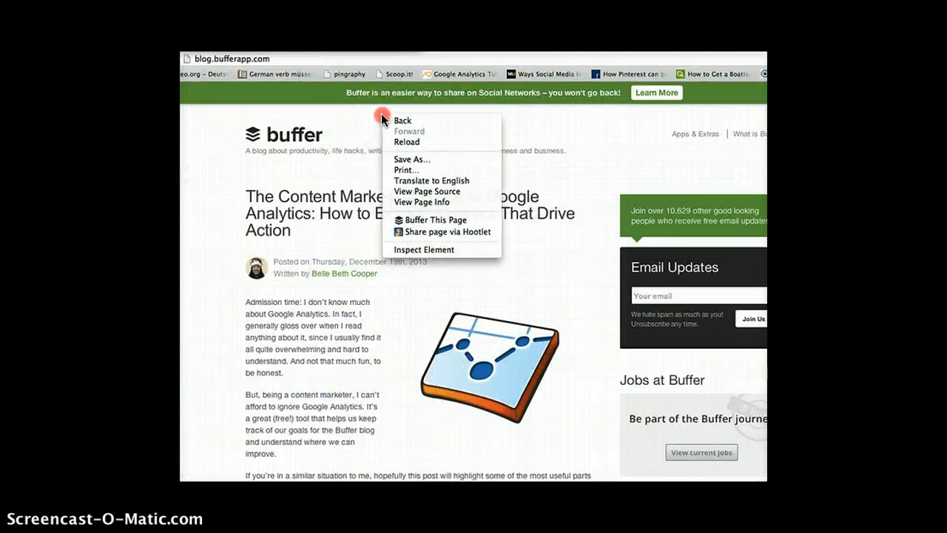
pyautogui.click(414, 191)
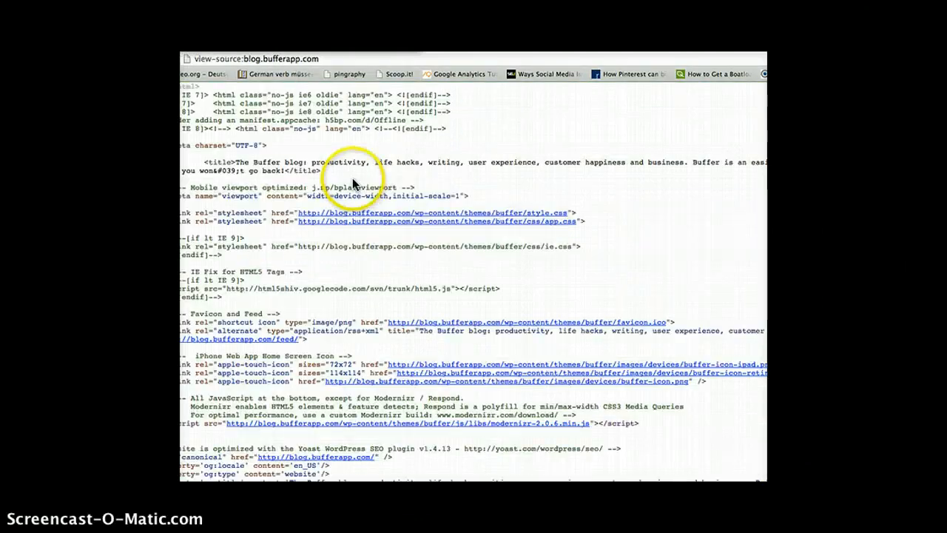
# Search the Buffer blog's source code for "rss" to locate its feed link
pyautogui.click(178, 4)
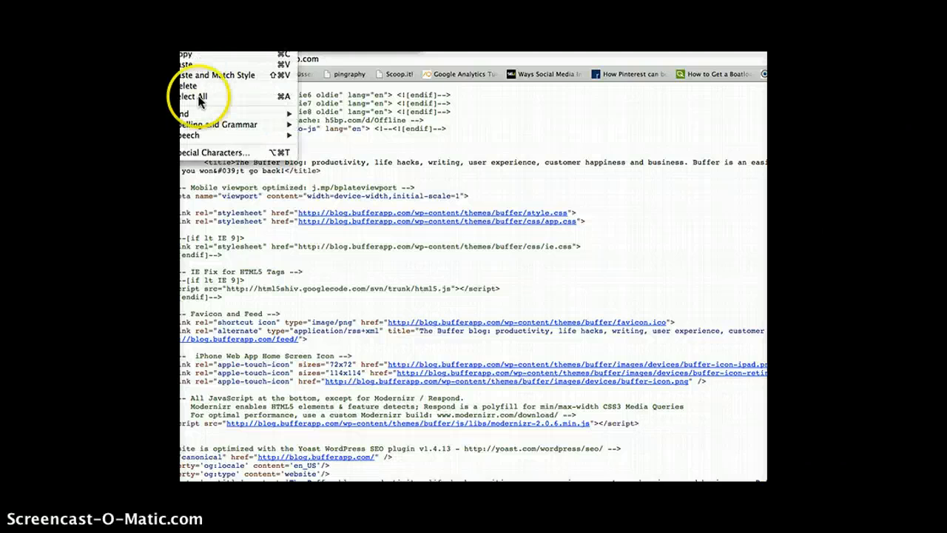
pyautogui.moveTo(198, 117)
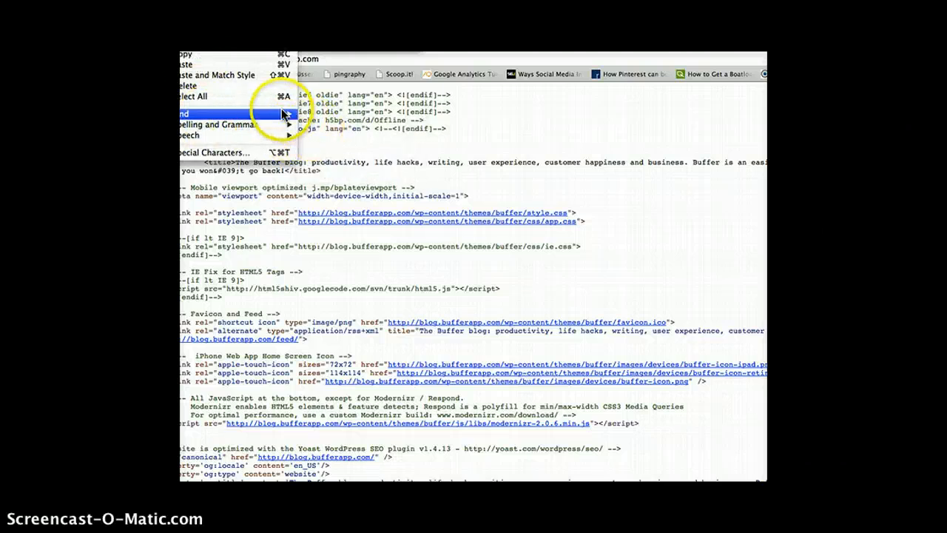
pyautogui.click(319, 132)
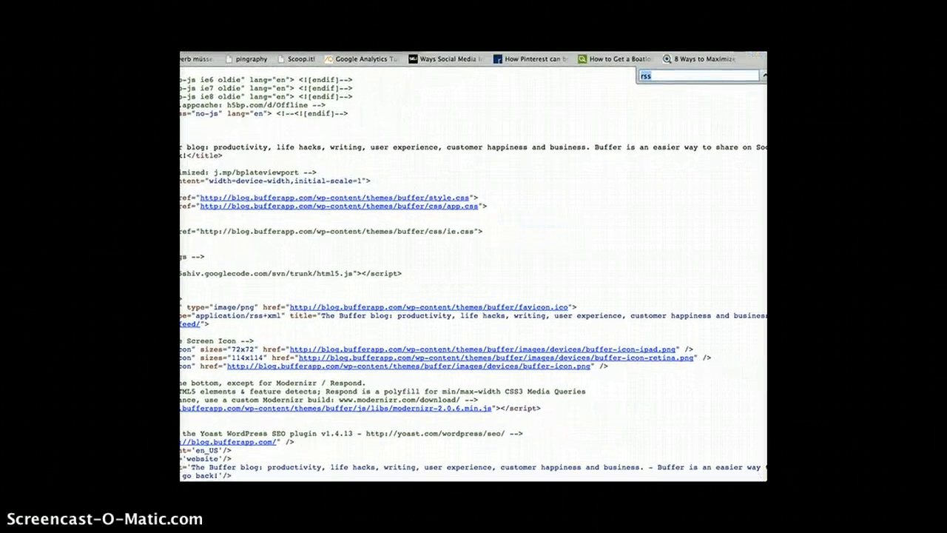
pyautogui.press('Return')
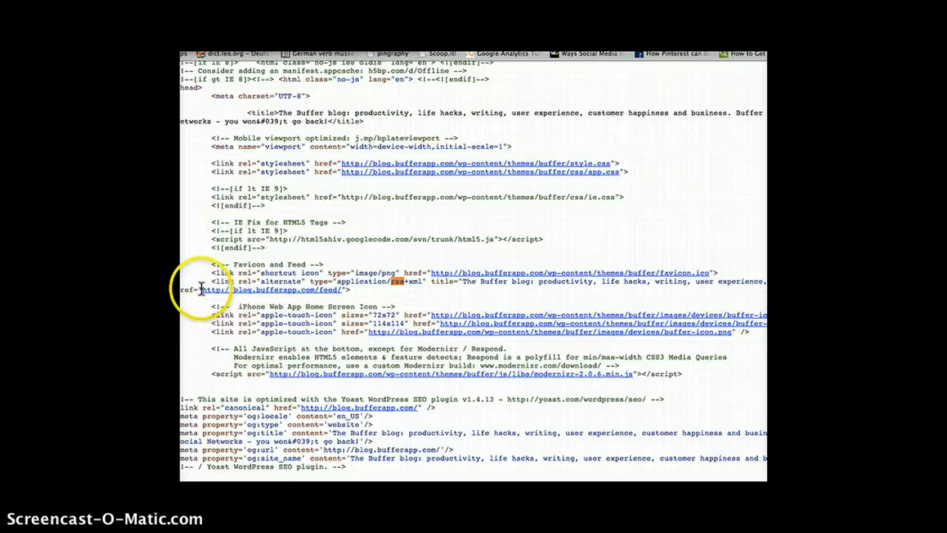
pyautogui.moveTo(201, 288); pyautogui.dragTo(341, 291)
pyautogui.rightClick(334, 293)
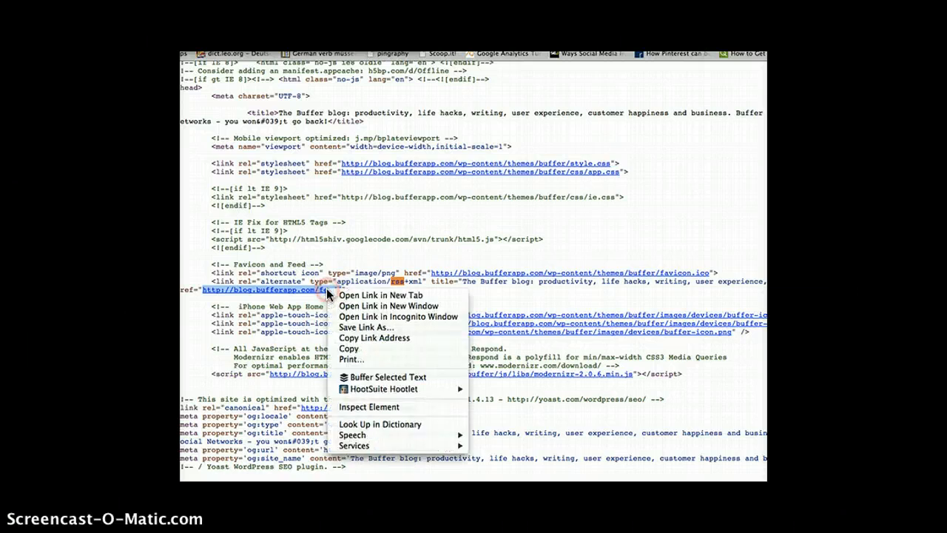
pyautogui.click(347, 349)
pyautogui.click(196, 56)
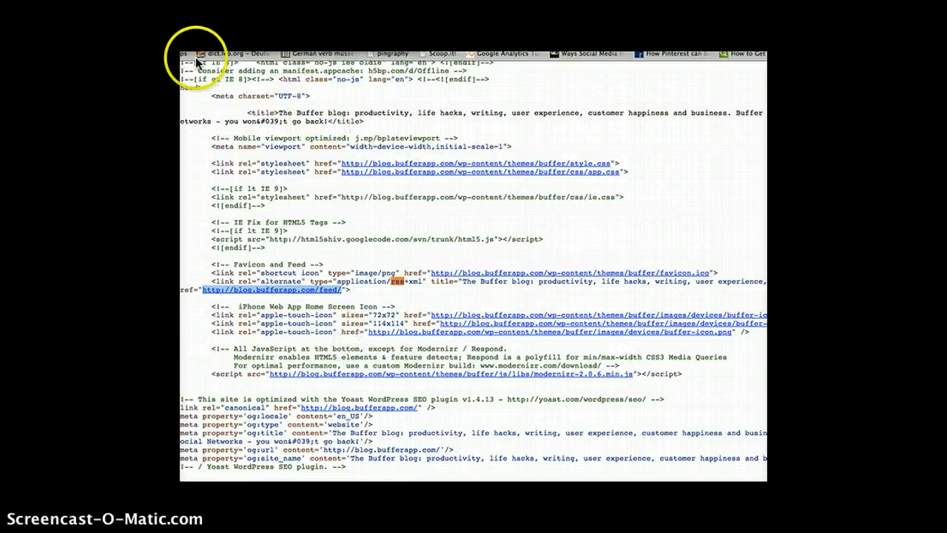
pyautogui.click(351, 198)
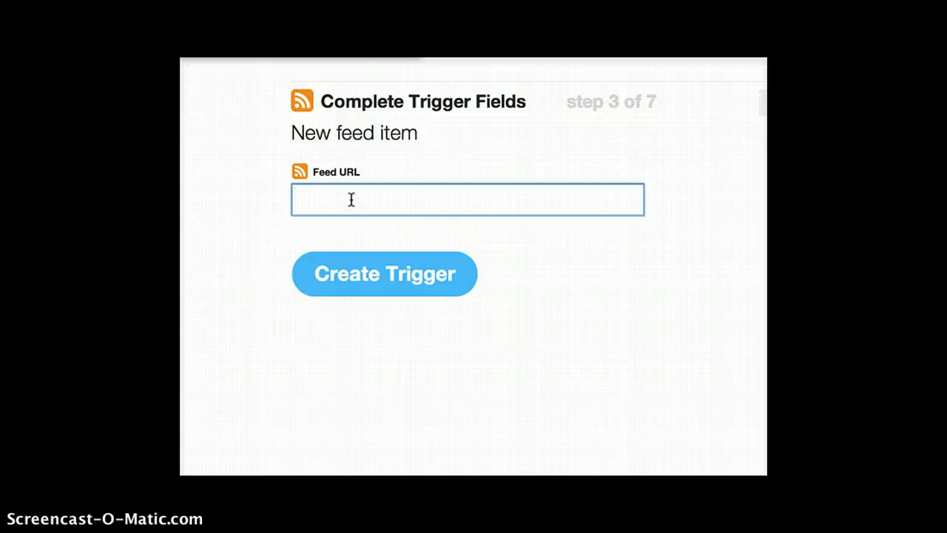
pyautogui.press('super+v')
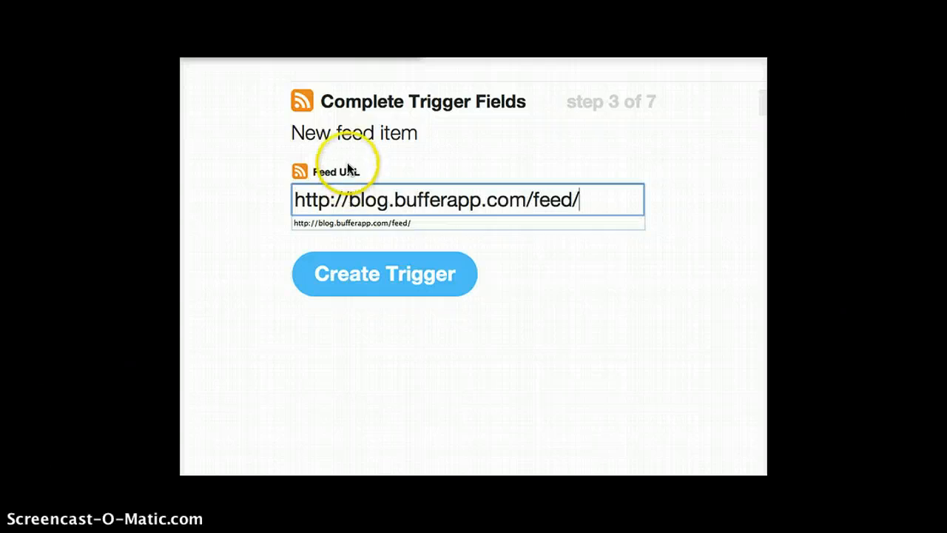
pyautogui.click(496, 174)
pyautogui.click(370, 273)
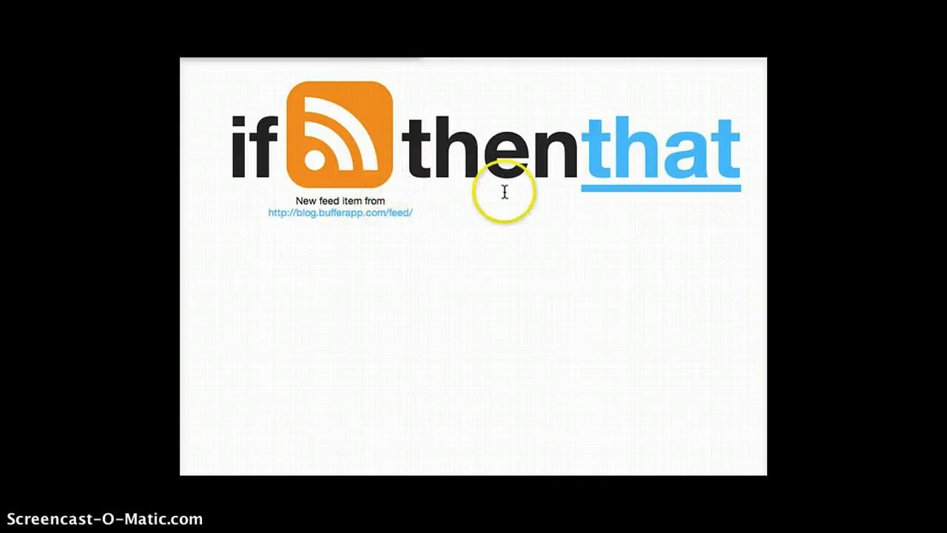
# Choose Buffer as the recipe's action channel and Add to Buffer as its action
pyautogui.click(655, 179)
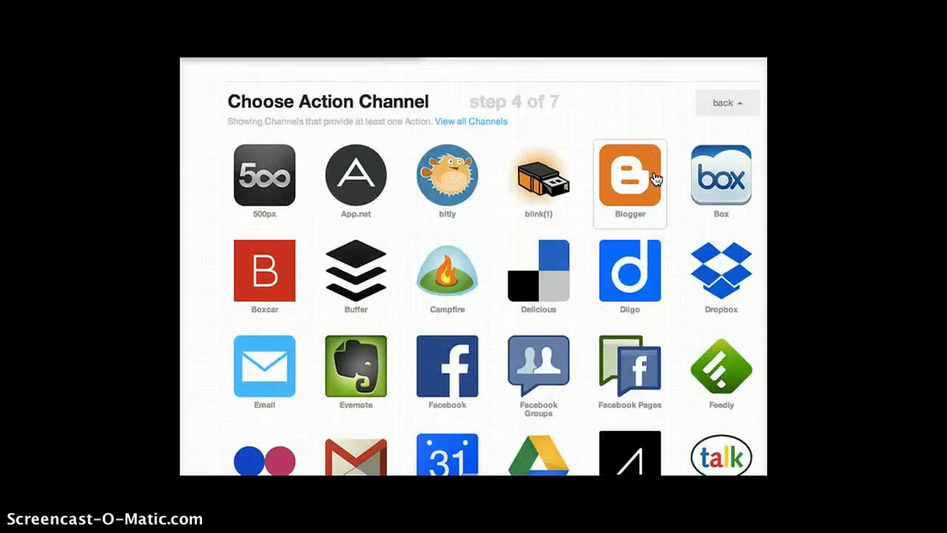
pyautogui.scroll(-3, 408, 253)
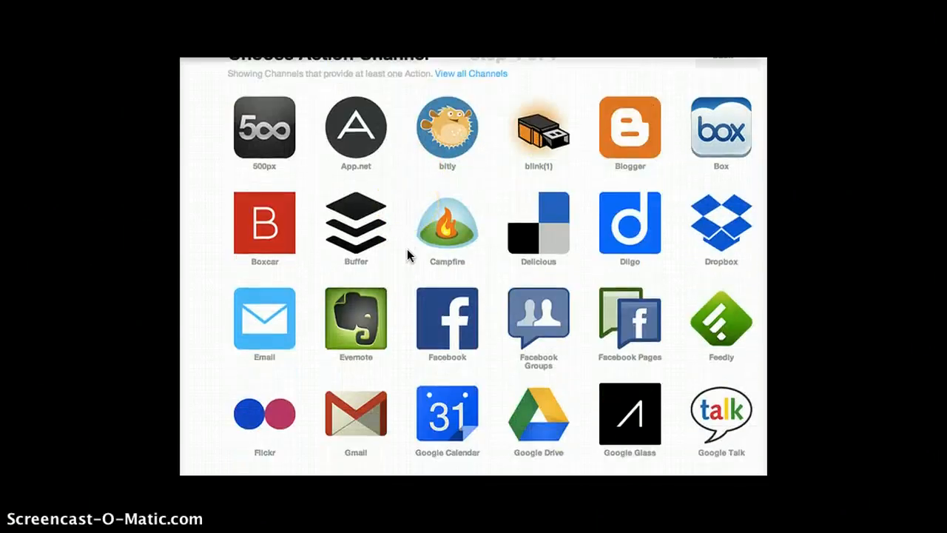
pyautogui.scroll(-2, 407, 254)
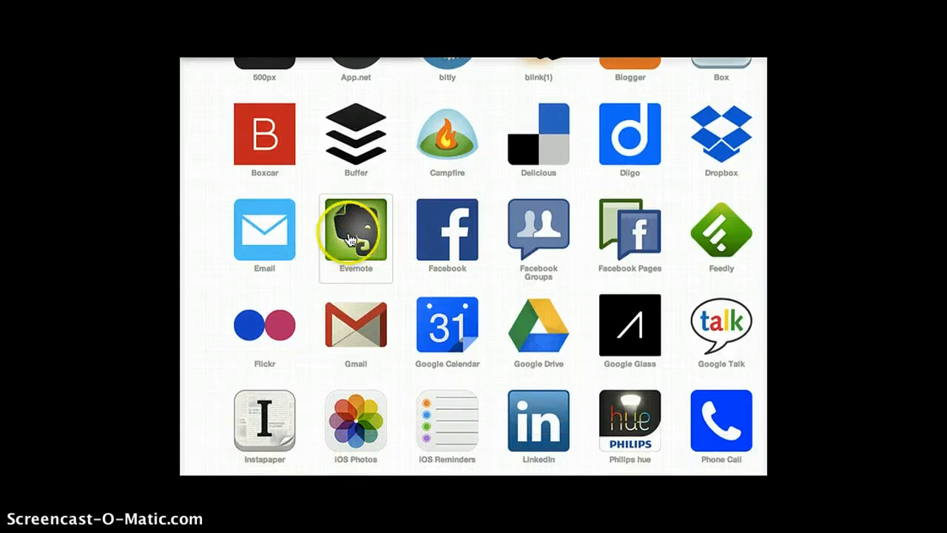
pyautogui.click(468, 222)
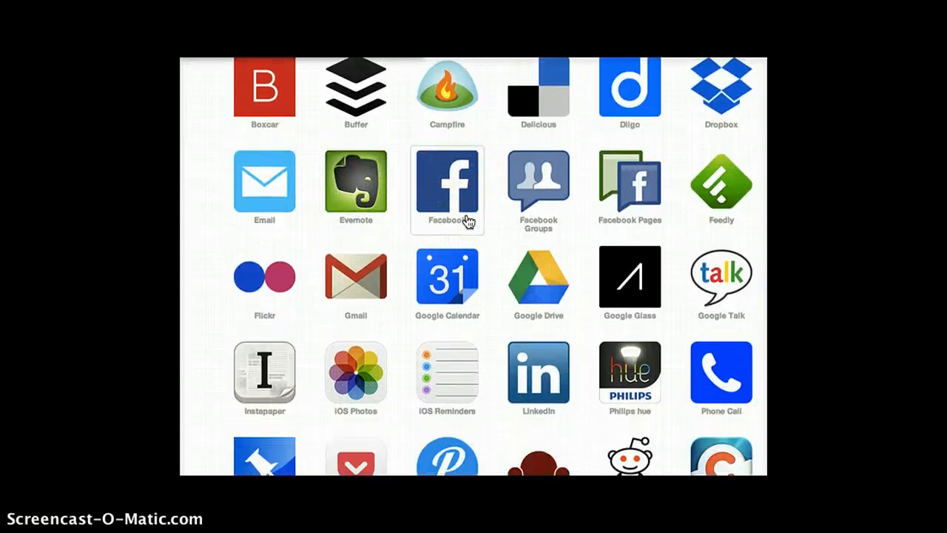
pyautogui.click(474, 189)
pyautogui.scroll(2, 475, 190)
pyautogui.click(321, 163)
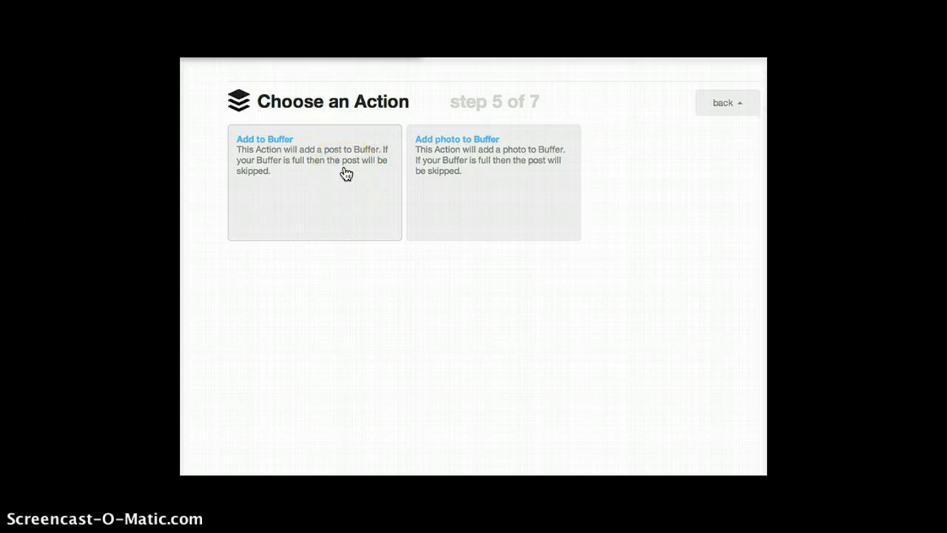
pyautogui.click(268, 148)
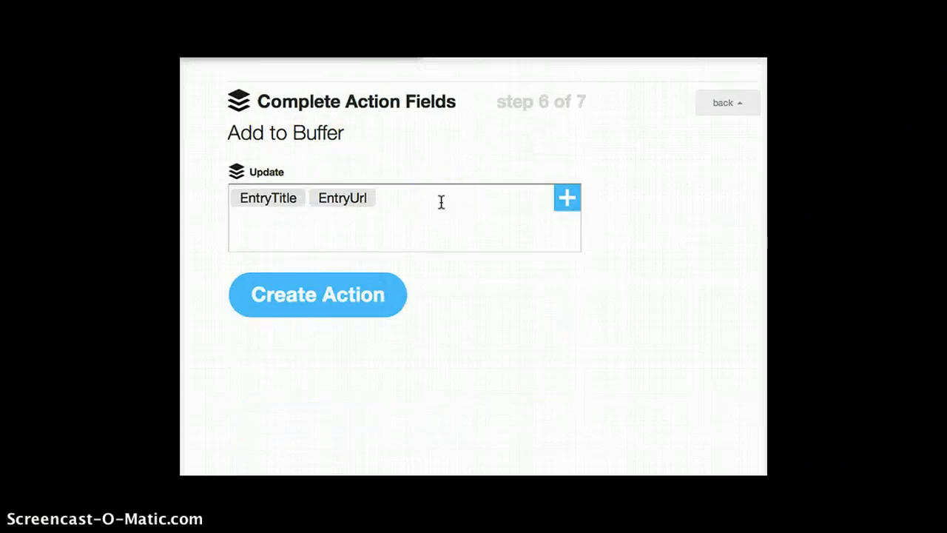
# Try appending "#ilovebuffer wow, so cool! :)" after EntryTitle and EntryUrl in the Update text, and delete the added text again
pyautogui.click(260, 208)
pyautogui.click(343, 195)
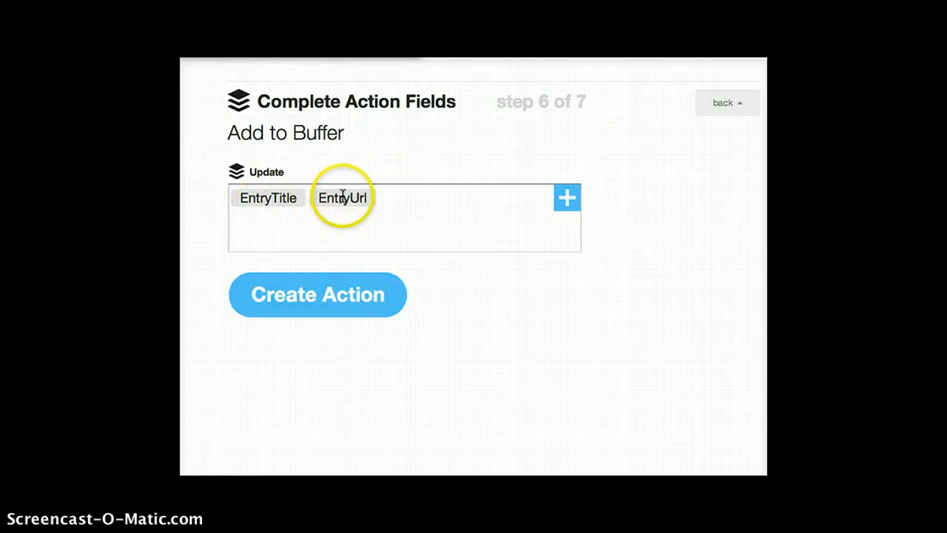
pyautogui.click(398, 199)
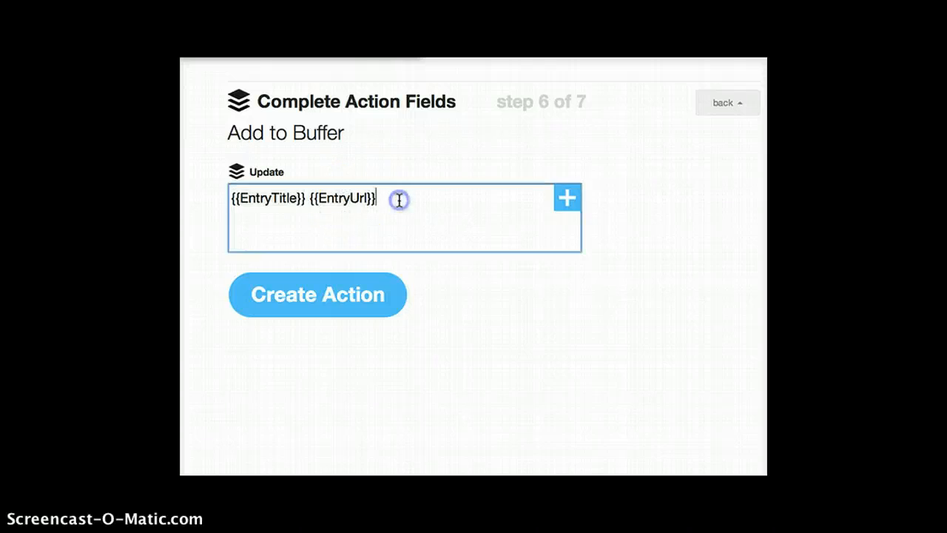
pyautogui.click(359, 197)
pyautogui.write('#')
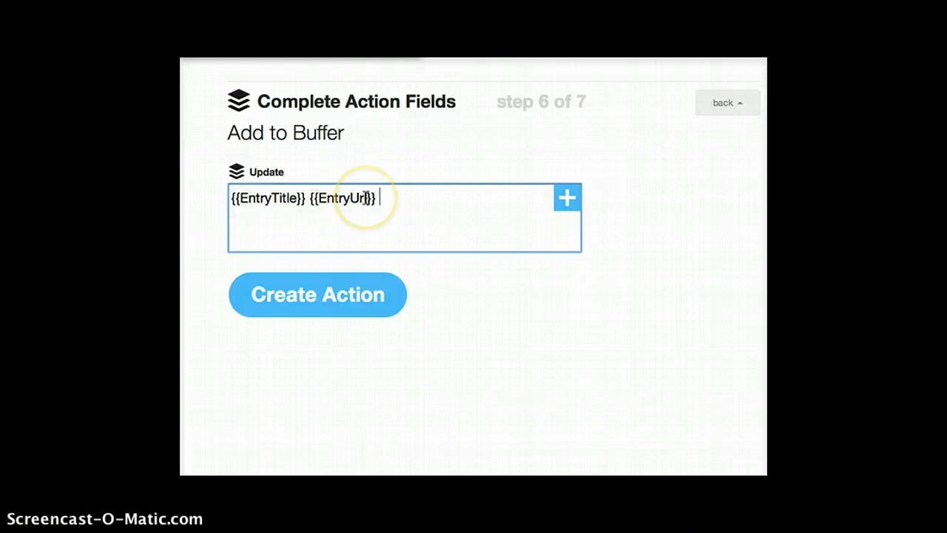
pyautogui.write('ilovebuffer ')
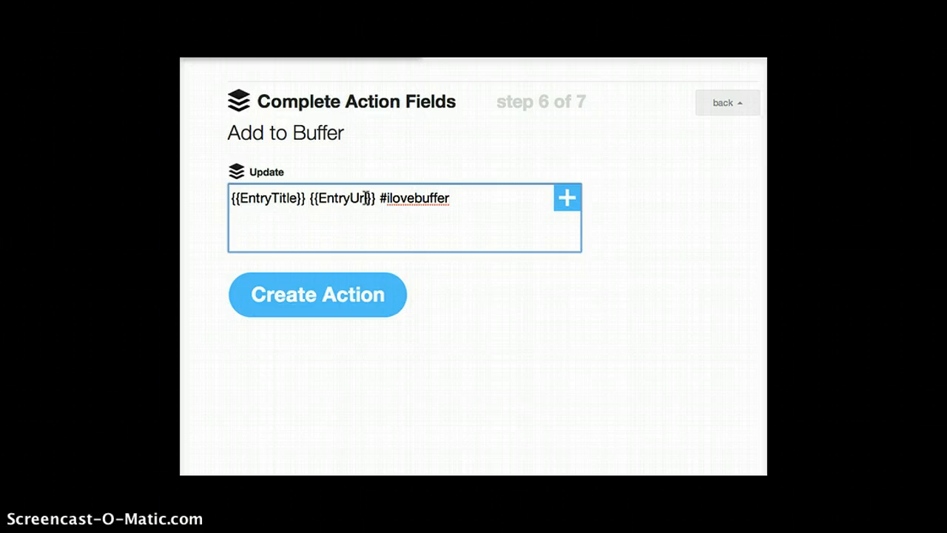
pyautogui.write('wow, so co')
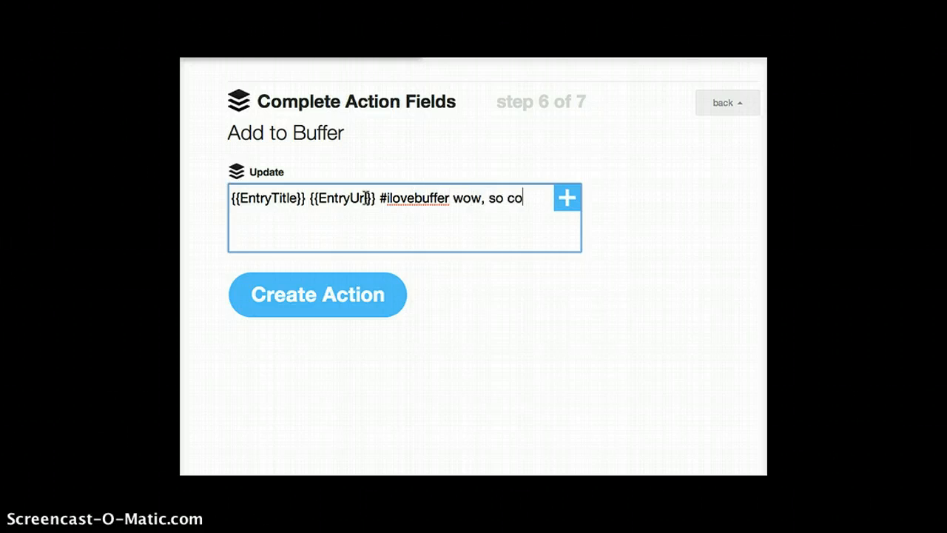
pyautogui.write('ol! :)')
pyautogui.moveTo(546, 199); pyautogui.dragTo(381, 203)
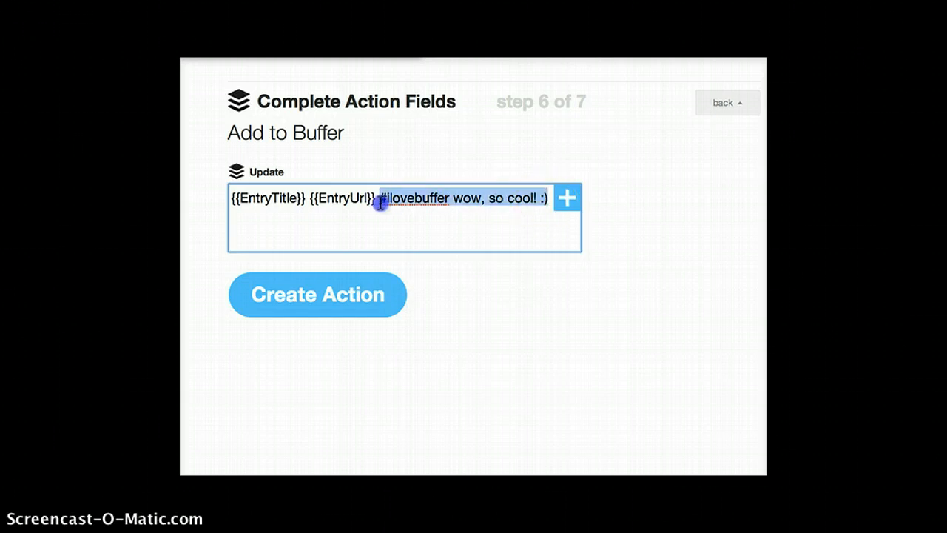
pyautogui.press('BackSpace')
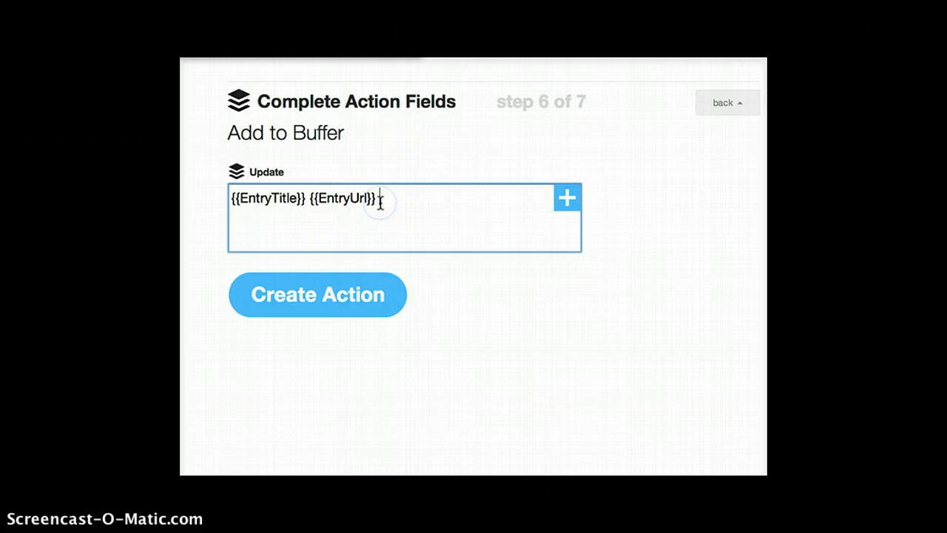
# Create the Add to Buffer action with only EntryTitle and EntryUrl as its update content
pyautogui.click(268, 210)
pyautogui.click(270, 294)
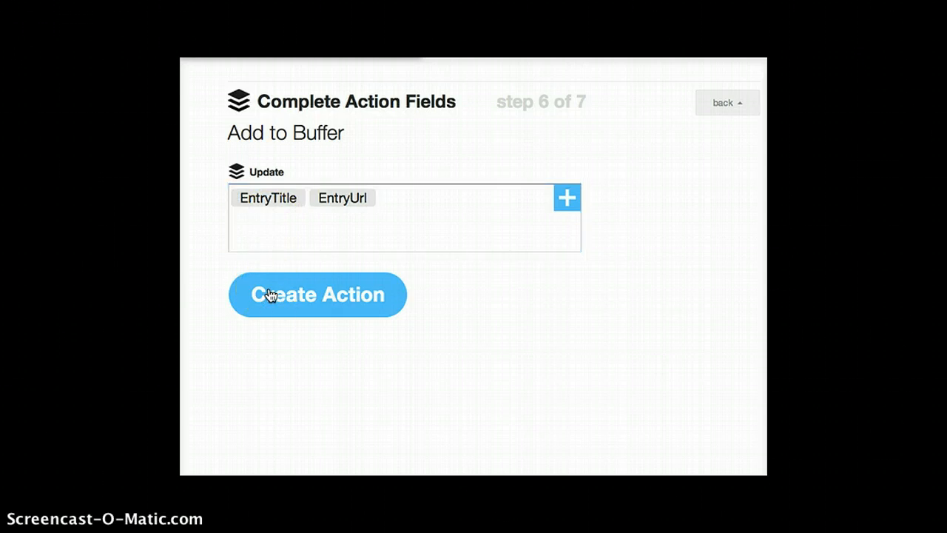
pyautogui.click(295, 277)
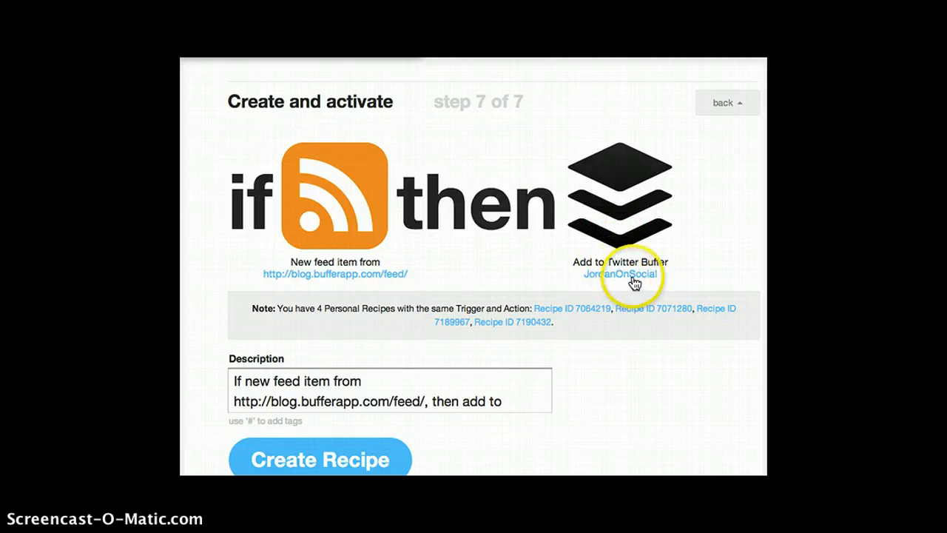
# Read the recipe description through to its end and create the recipe with that default description
pyautogui.click(330, 380)
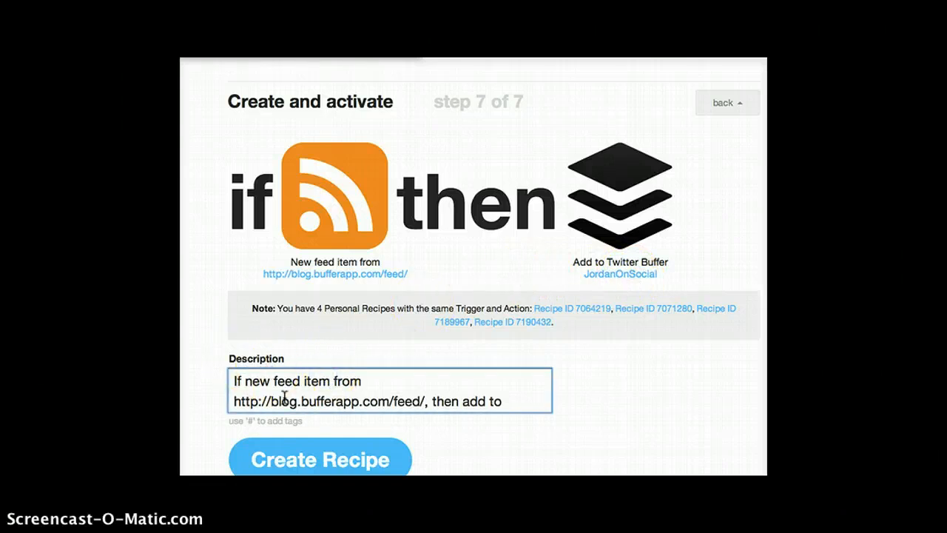
pyautogui.press('Down')
pyautogui.press('Down')
pyautogui.press('Down')
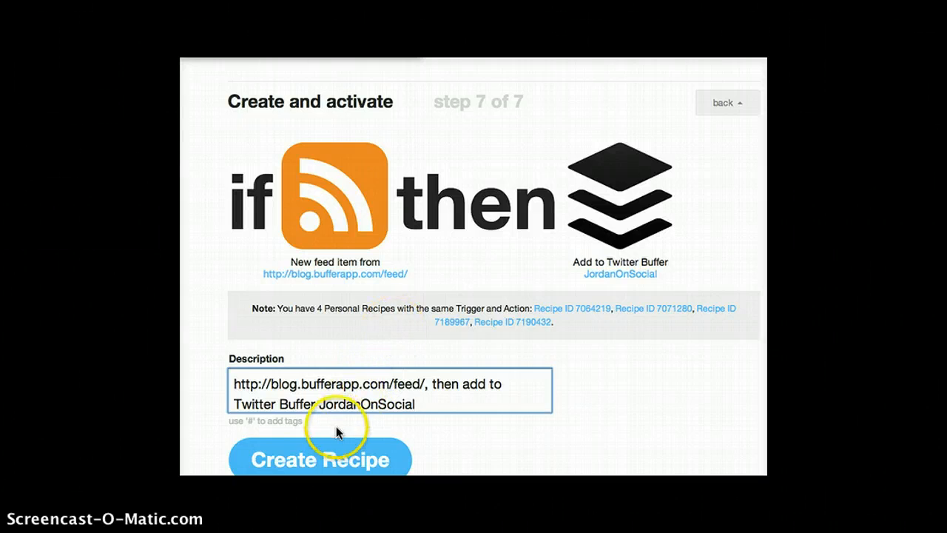
pyautogui.click(324, 457)
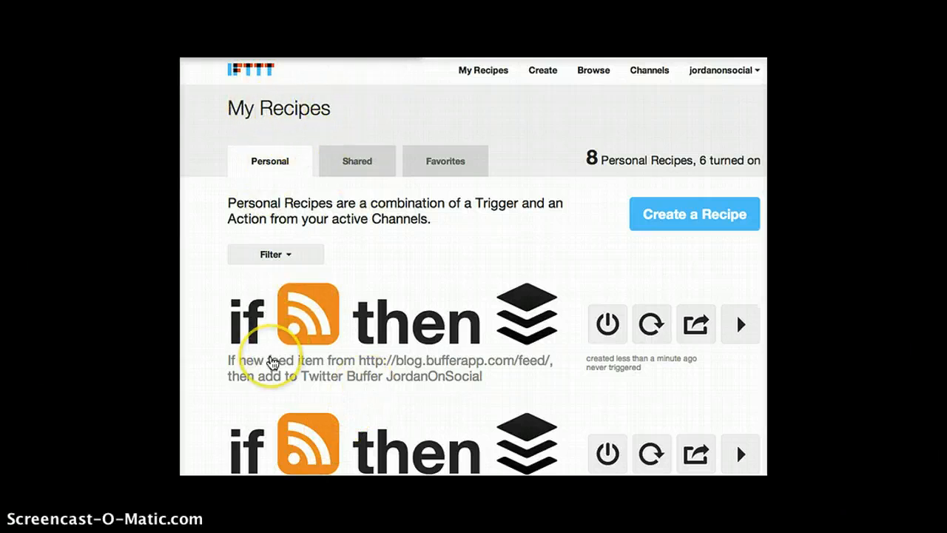
# Turn off the newly created Buffer blog feed recipe at the head of the personal recipes list
pyautogui.scroll(-3, 270, 362)
pyautogui.scroll(1, 271, 362)
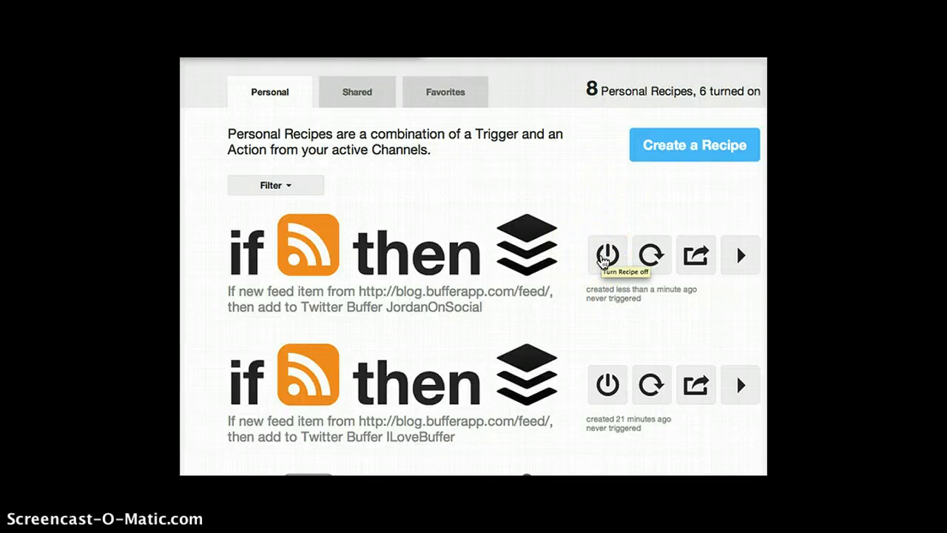
pyautogui.click(603, 257)
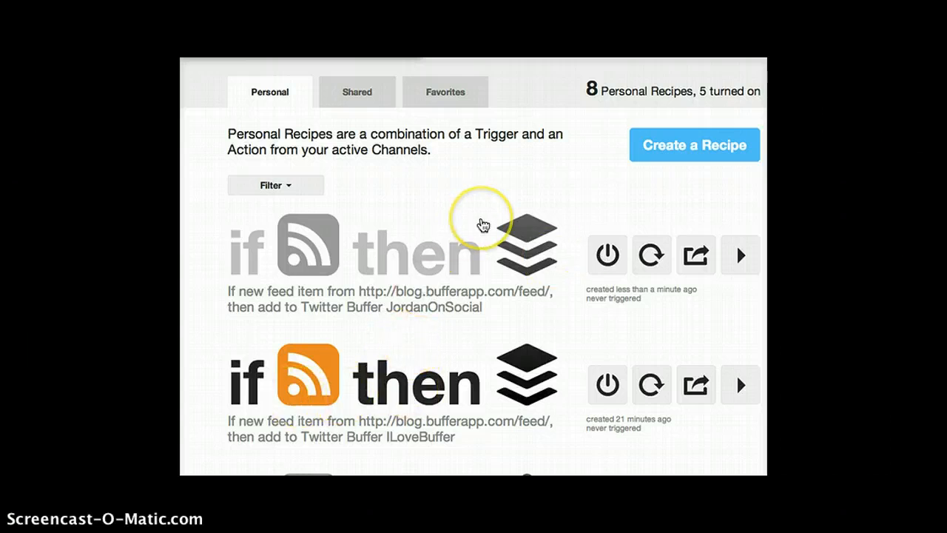
pyautogui.scroll(2, 481, 222)
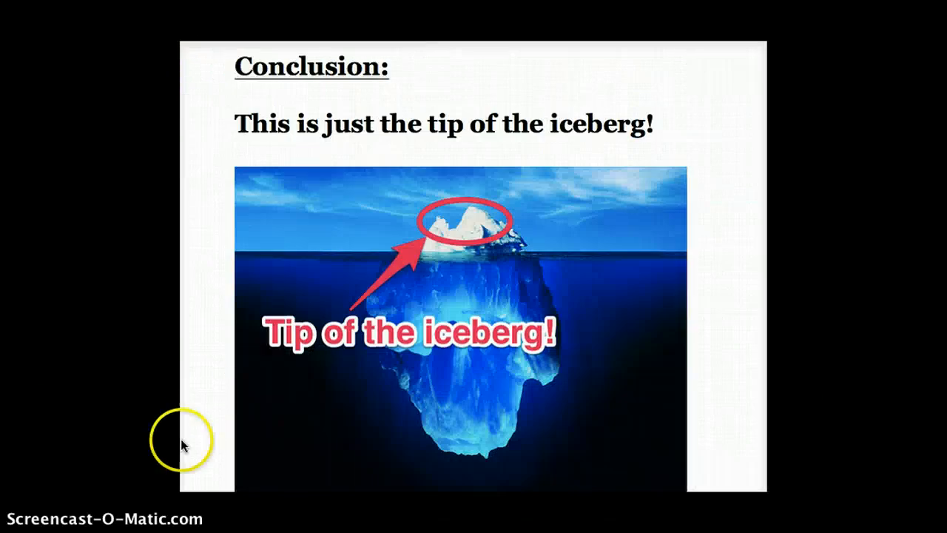